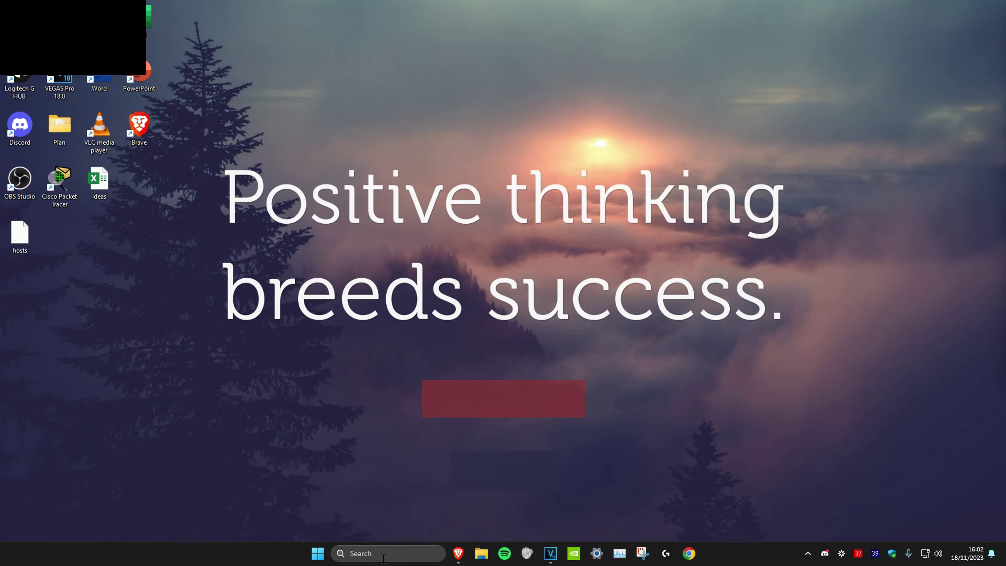
pyautogui.write('setting')
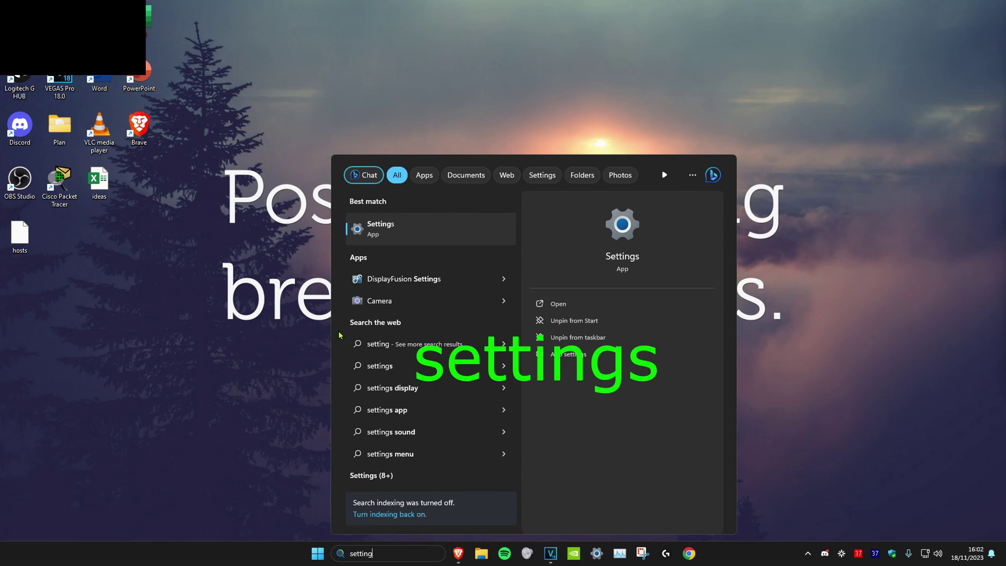
# Launch Settings from the search results and go to Accounts > Other users.
pyautogui.click(411, 230)
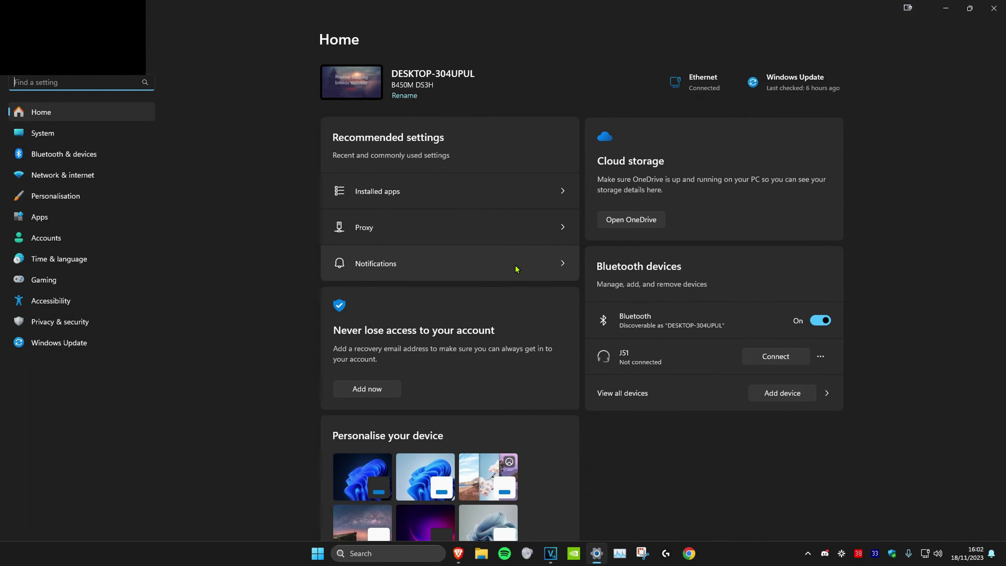
pyautogui.click(60, 237)
pyautogui.scroll(-3, 288, 180)
pyautogui.scroll(-4, 288, 180)
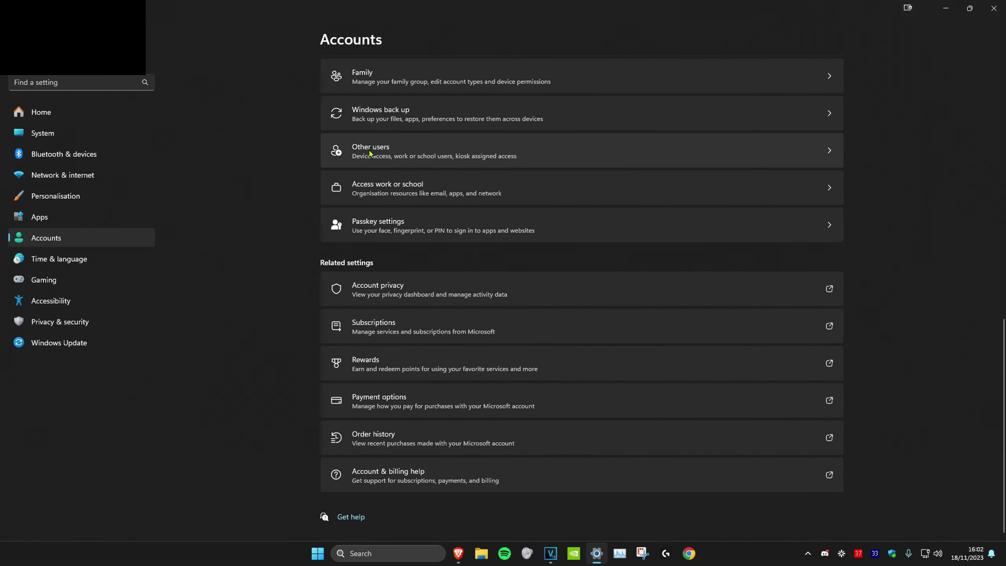
pyautogui.click(372, 152)
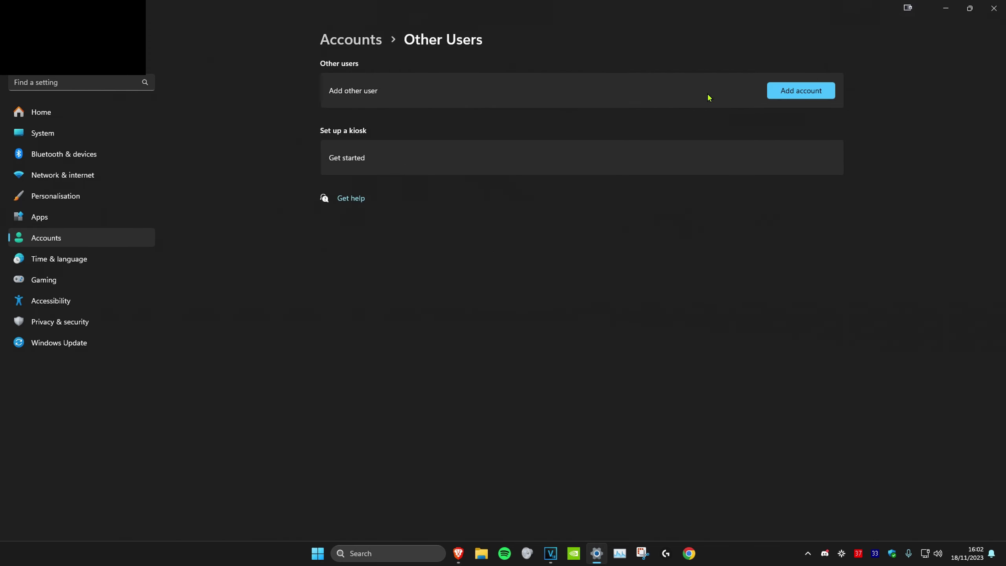
# Begin adding another user and skip the person's sign-in information prompt.
pyautogui.click(801, 91)
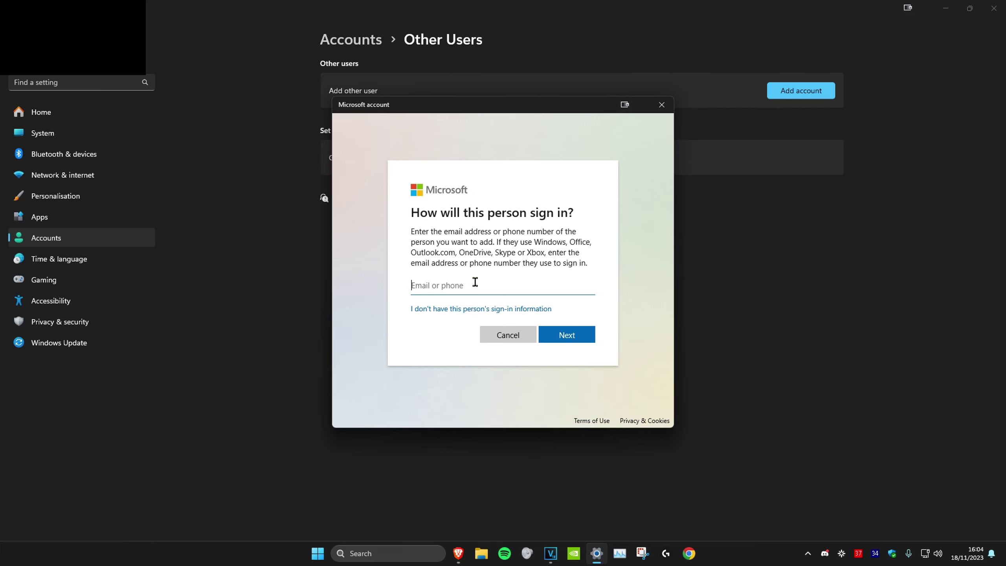
pyautogui.click(430, 313)
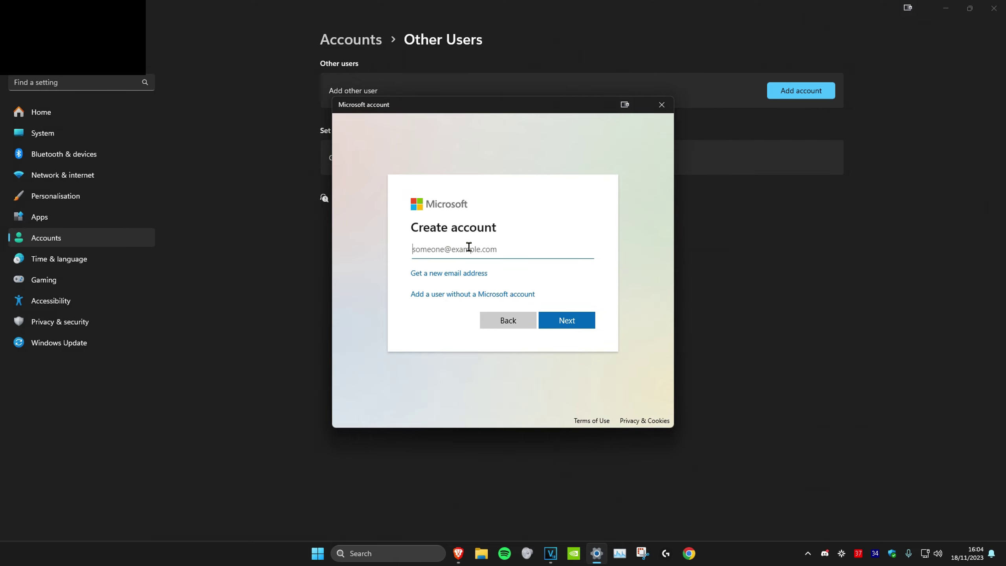
# Choose a user without a Microsoft account, enter username daqadqe, and fill both password fields.
pyautogui.click(448, 296)
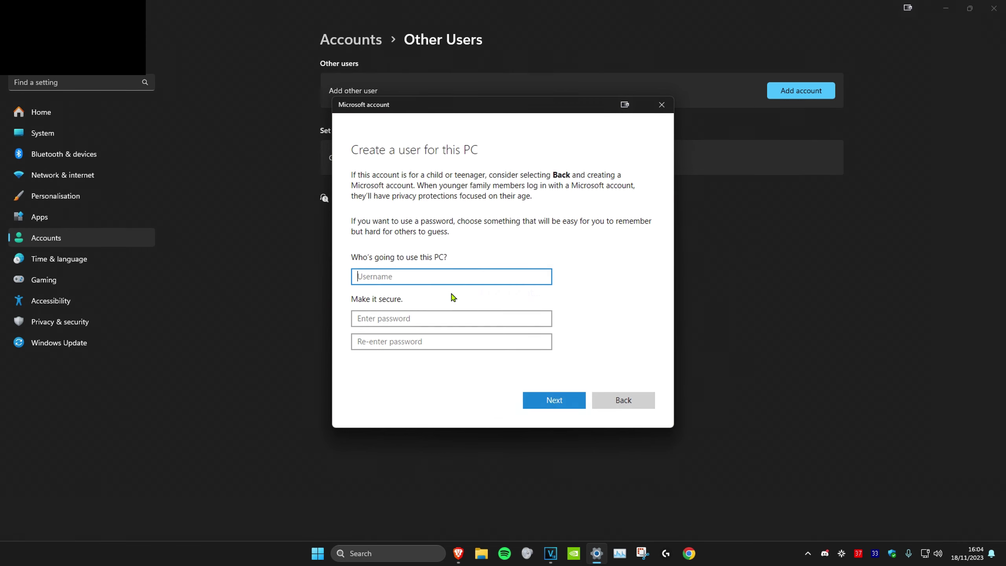
pyautogui.write('daqadqe')
pyautogui.click(412, 320)
pyautogui.write('•••••')
pyautogui.click(415, 344)
pyautogui.write('••')
pyautogui.scroll(-3, 460, 291)
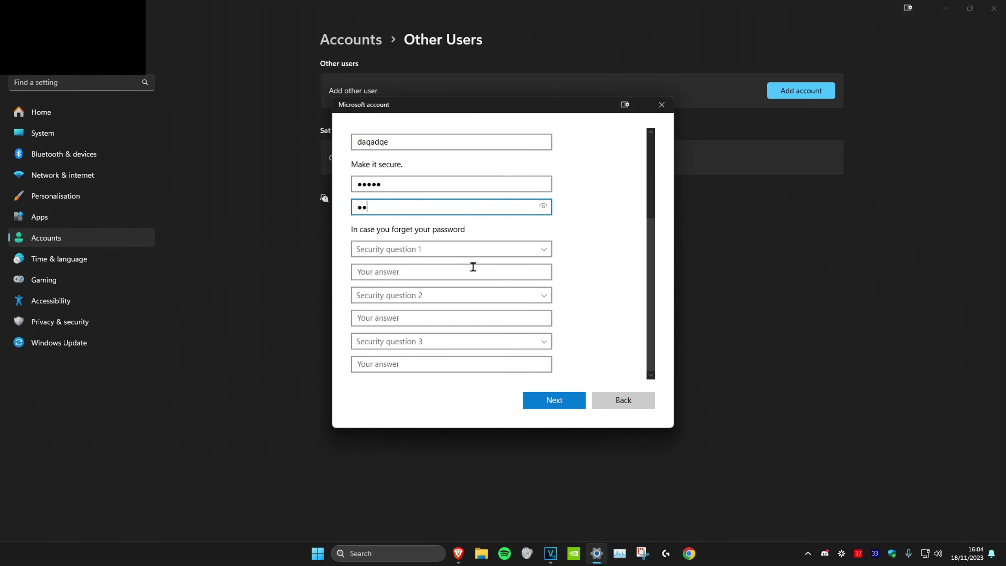